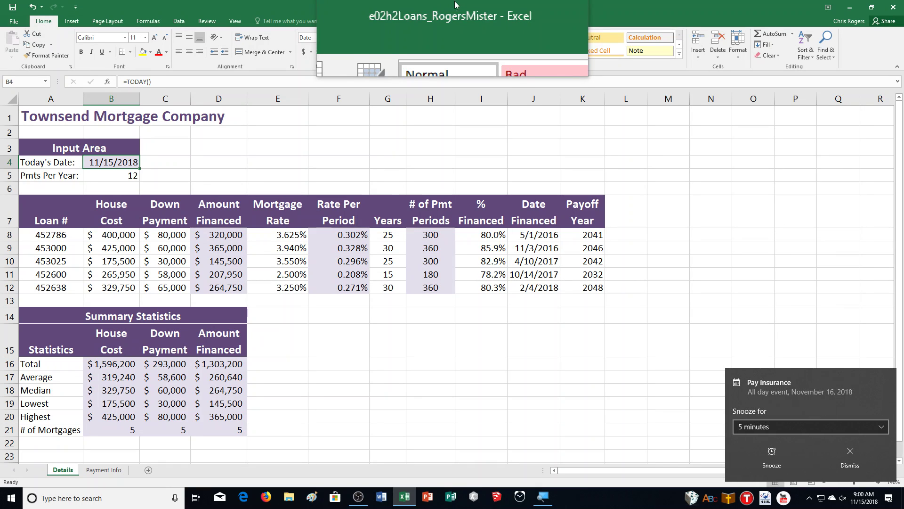
# Dismiss the Windows 'Pay insurance' reminder notification
pyautogui.click(850, 457)
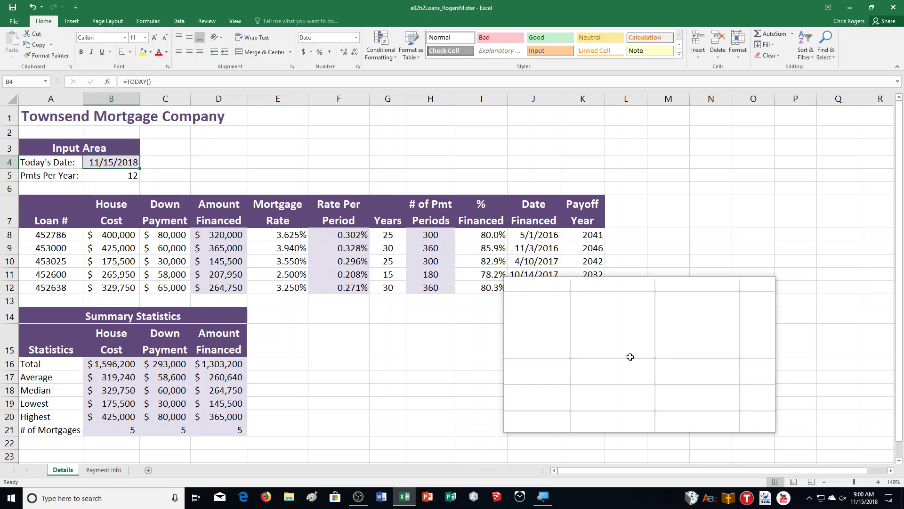
# Save a copy in the CompApp folder, changing e02h2 to e02h3 in the file name
pyautogui.click(16, 26)
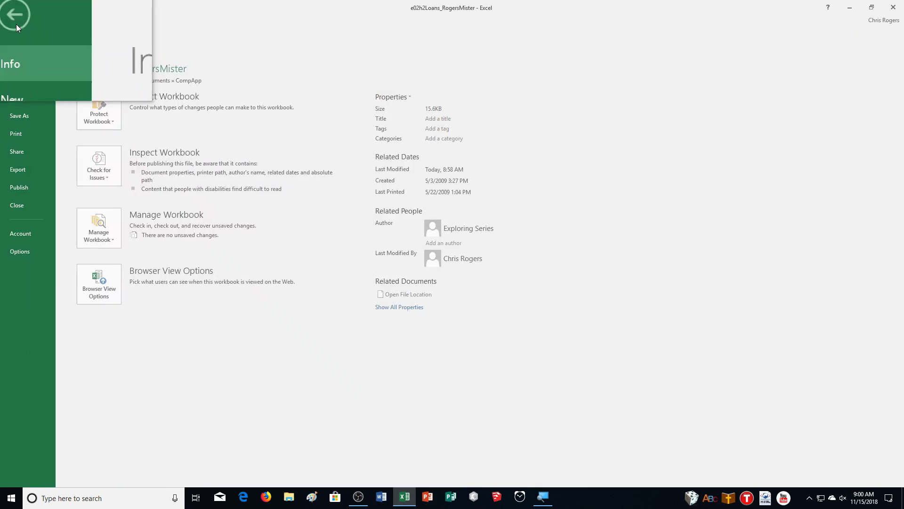
pyautogui.click(26, 120)
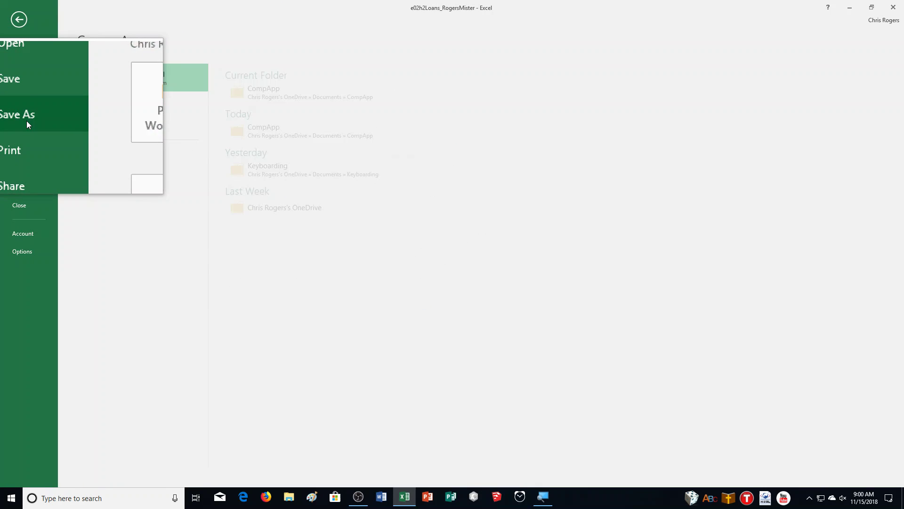
pyautogui.click(244, 97)
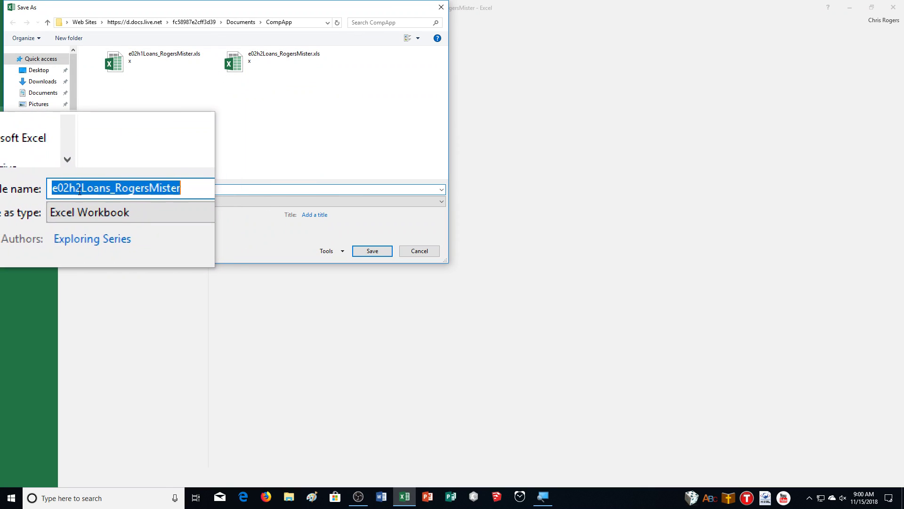
pyautogui.click(81, 190)
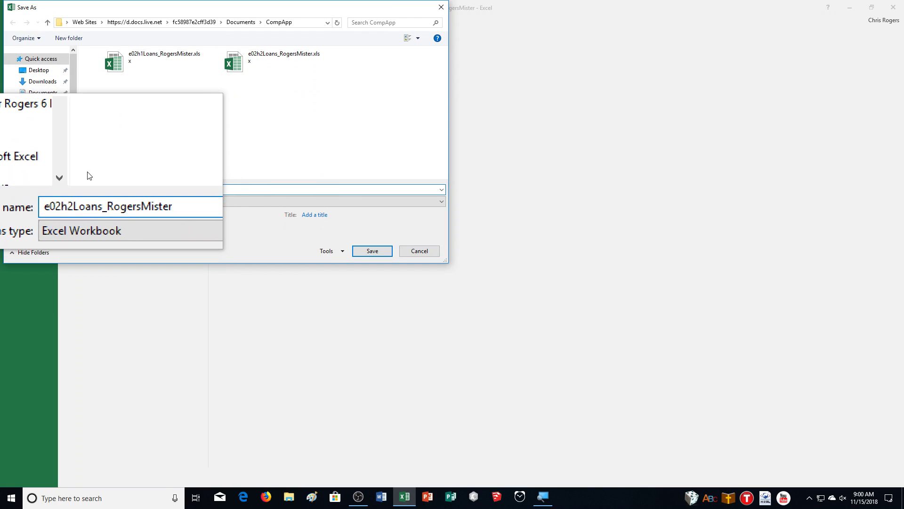
pyautogui.press('BackSpace')
pyautogui.write('3')
pyautogui.press('Return')
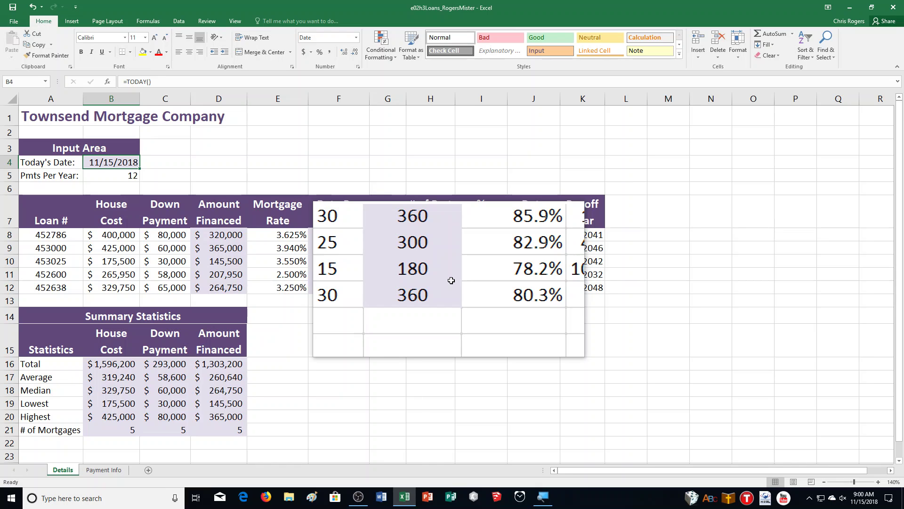
# Switch to the Payment Info sheet, zoom in three steps, and select cell G9
pyautogui.click(89, 473)
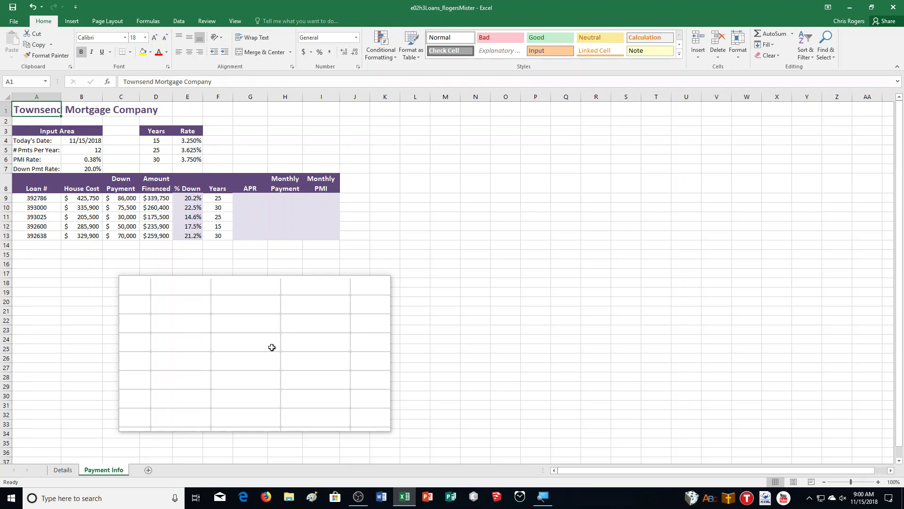
pyautogui.click(877, 482)
pyautogui.click(877, 482)
pyautogui.click(877, 482)
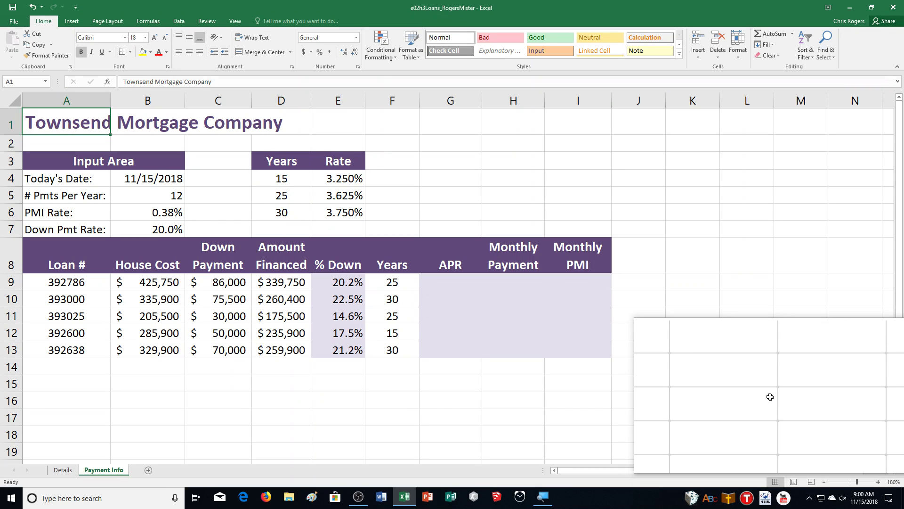
pyautogui.click(455, 283)
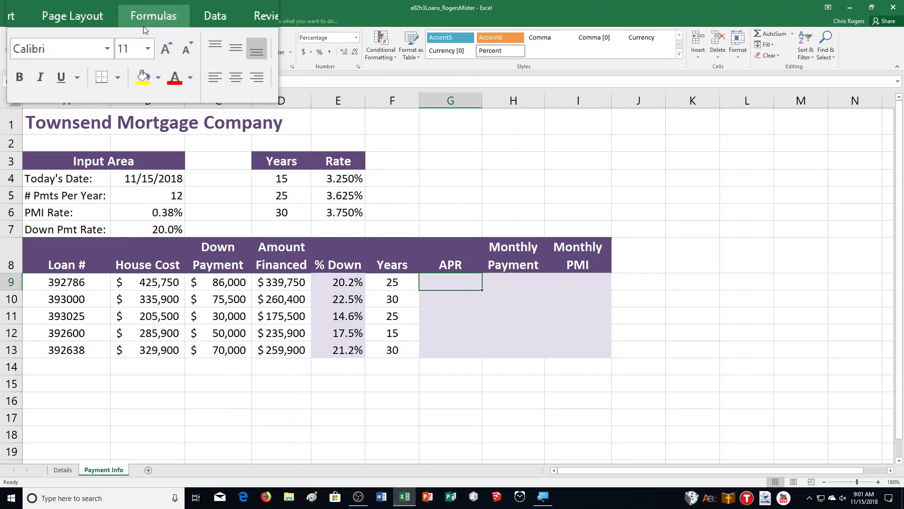
# Insert a VLOOKUP function into G9 from the Lookup & Reference functions
pyautogui.click(152, 17)
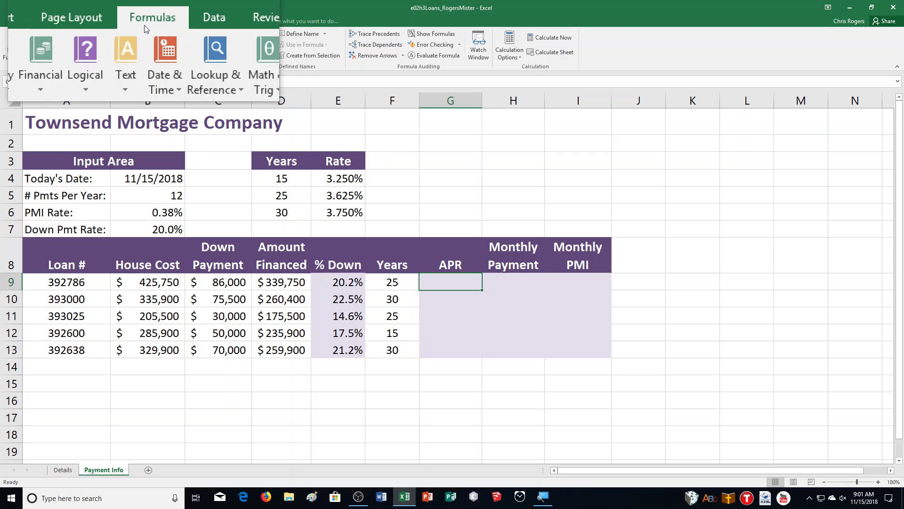
pyautogui.click(187, 52)
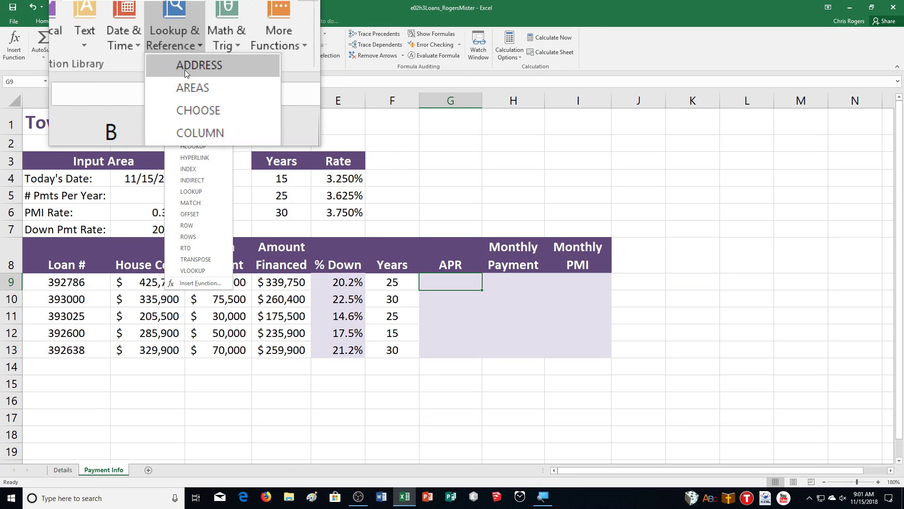
pyautogui.click(194, 276)
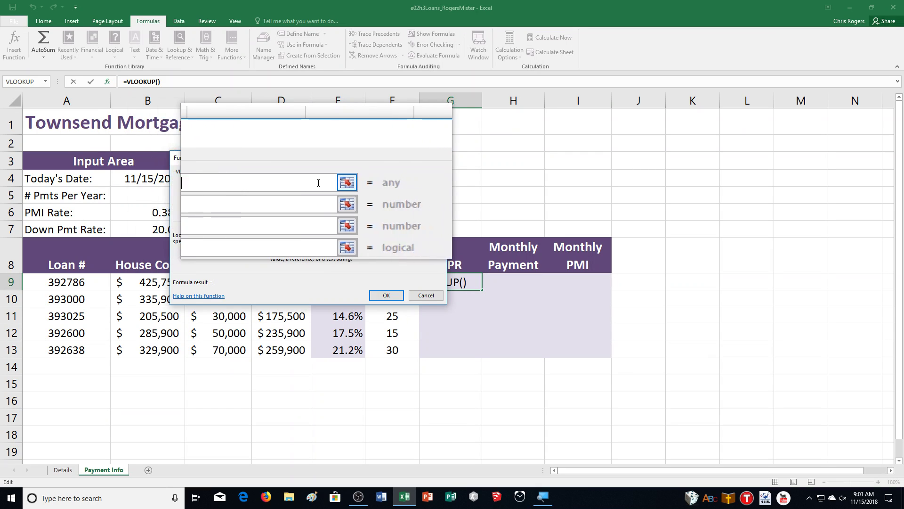
# Set the VLOOKUP lookup value to F9 and the table array to D4:E6
pyautogui.click(330, 186)
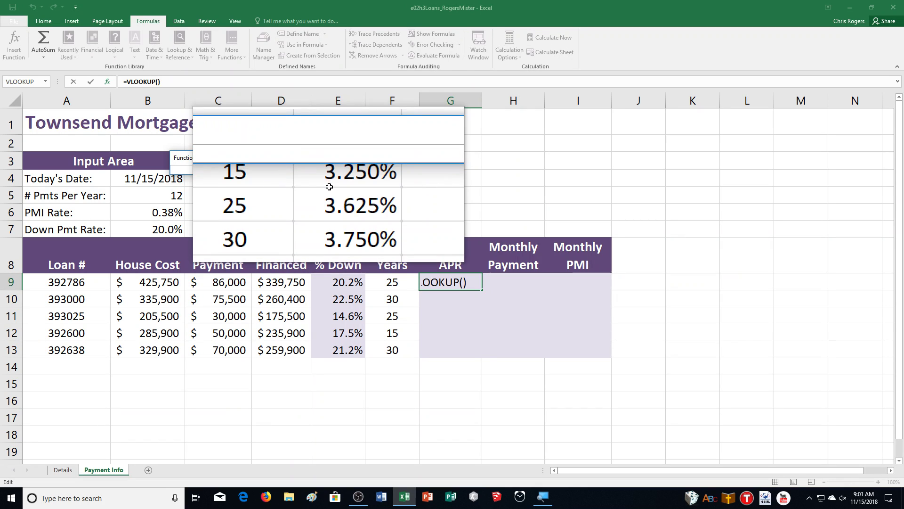
pyautogui.click(390, 285)
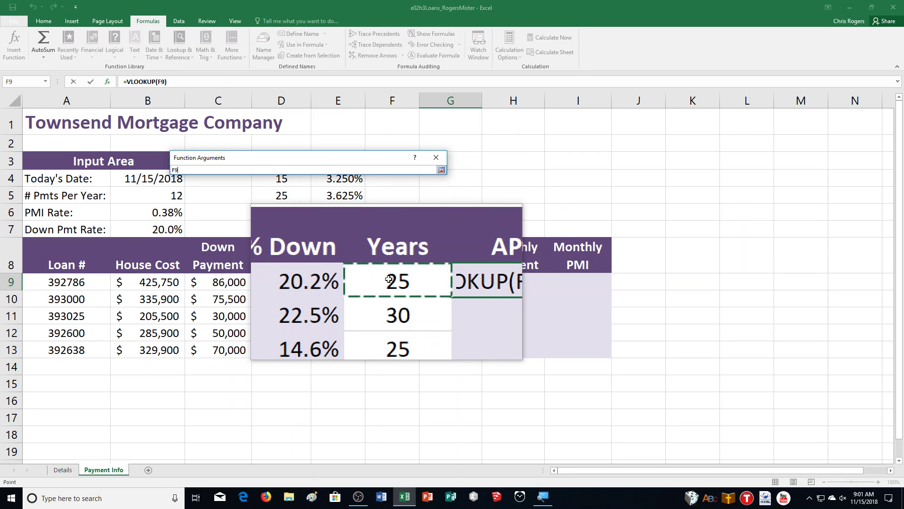
pyautogui.click(442, 170)
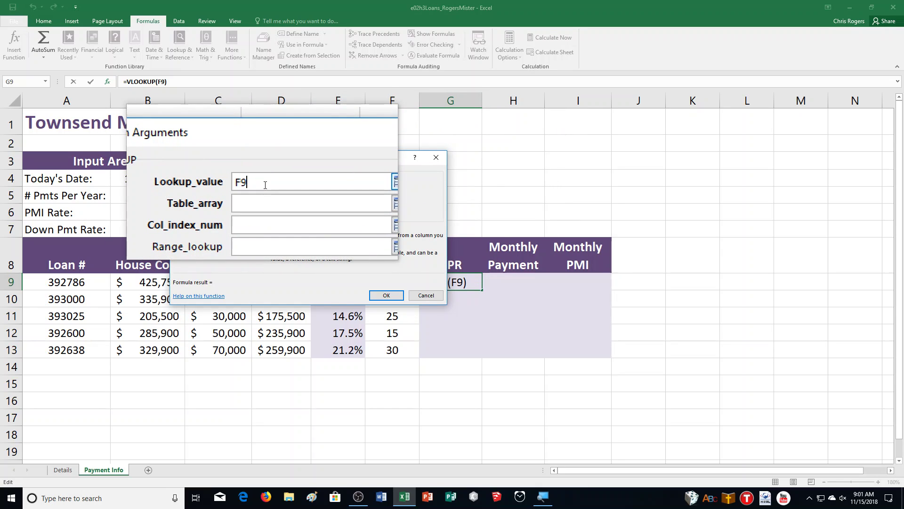
pyautogui.press('Tab')
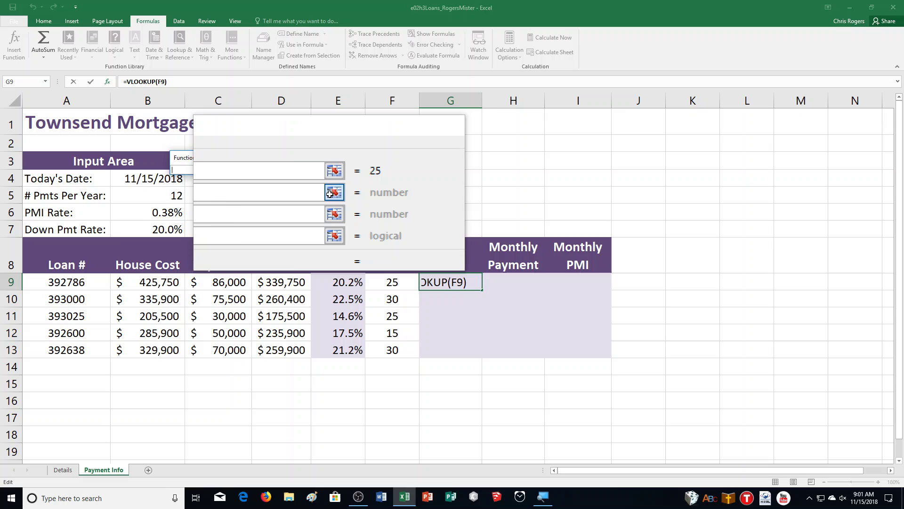
pyautogui.click(329, 194)
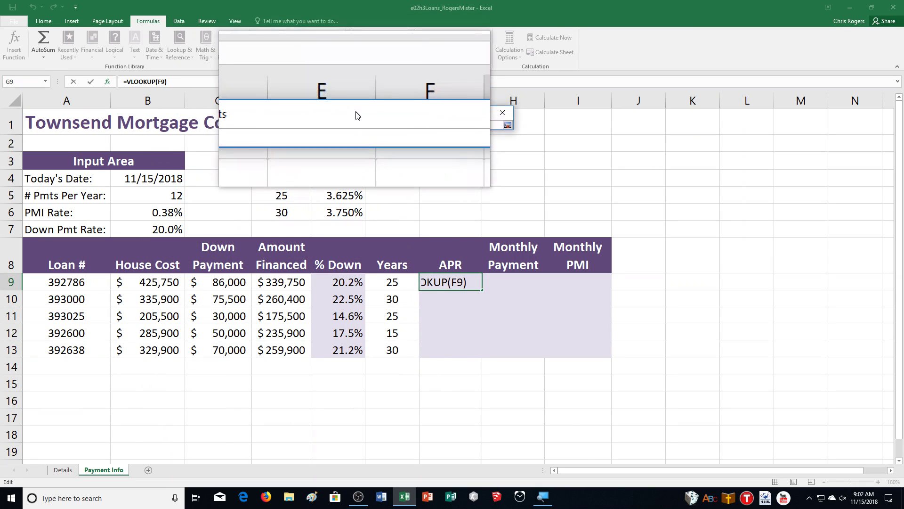
pyautogui.click(280, 163)
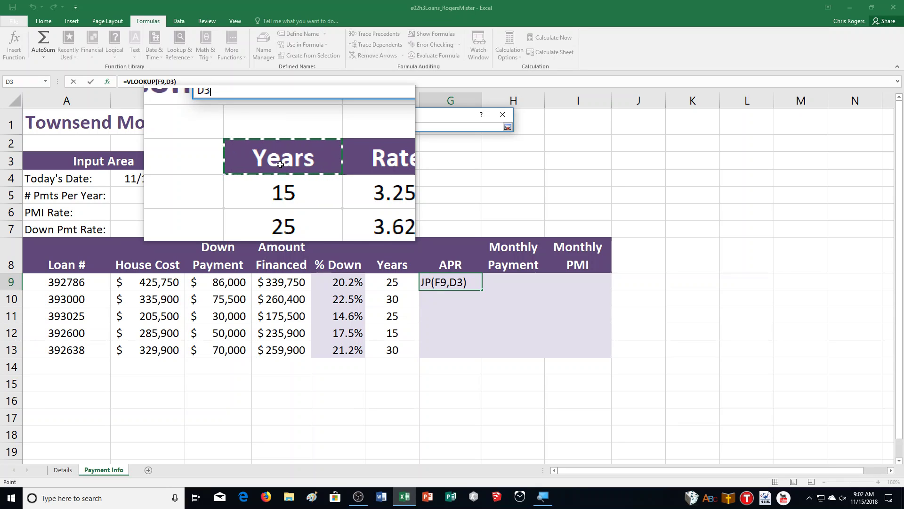
pyautogui.click(283, 178)
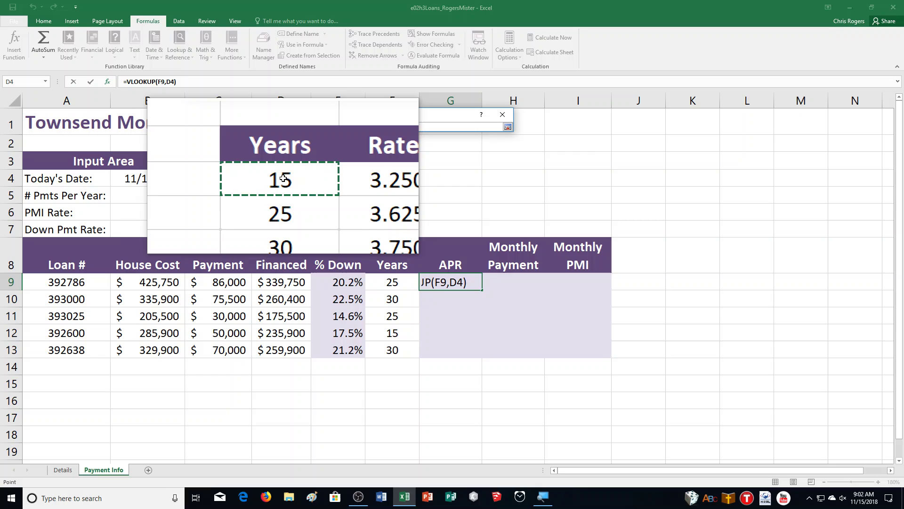
pyautogui.moveTo(283, 178); pyautogui.dragTo(326, 208)
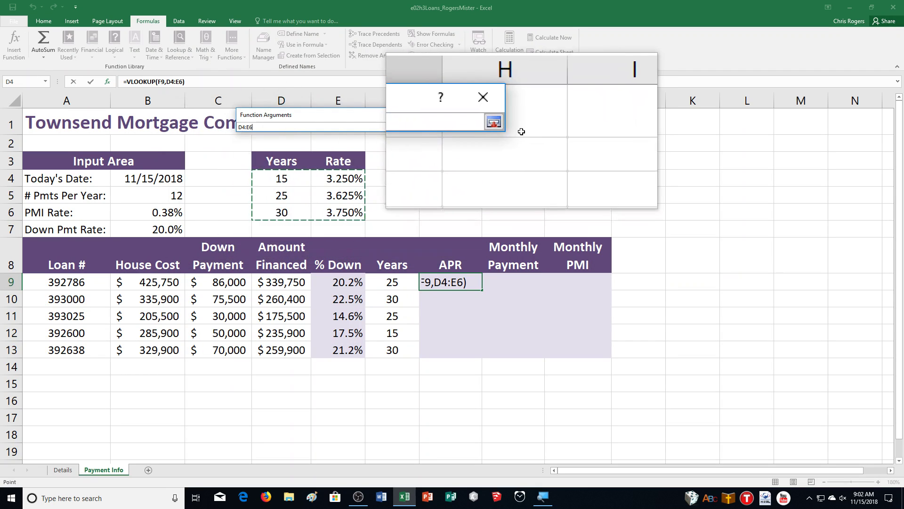
# Make the VLOOKUP table array absolute as $D$4:$E$6
pyautogui.click(506, 126)
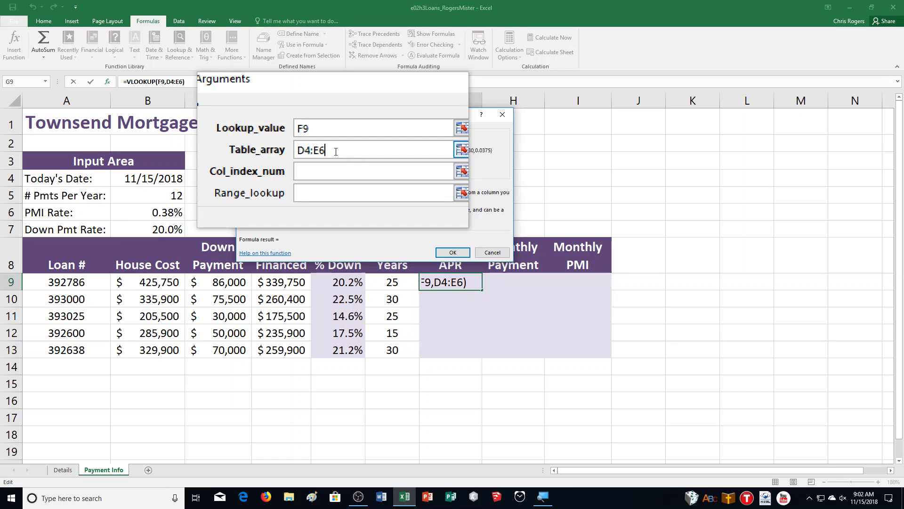
pyautogui.press('F4')
pyautogui.press('Left')
pyautogui.press('Left')
pyautogui.press('Left')
pyautogui.press('Left')
pyautogui.press('Left')
pyautogui.press('Left')
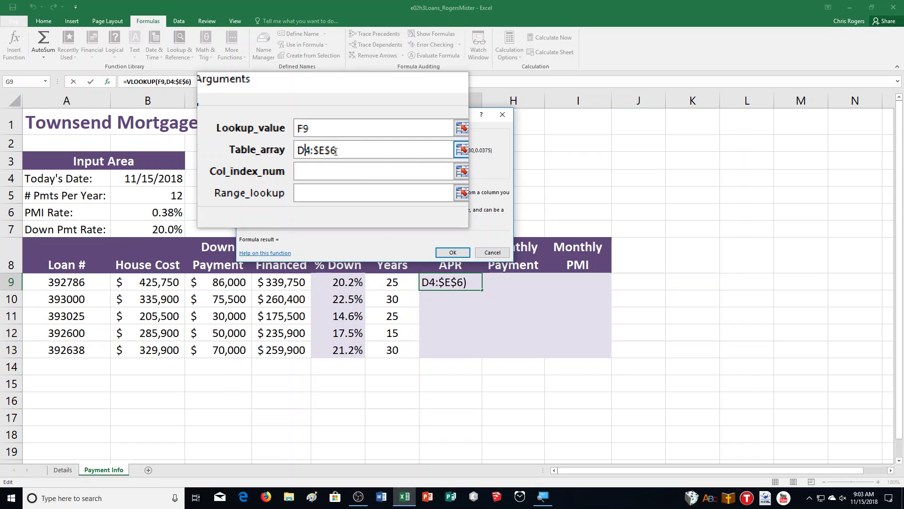
pyautogui.press('F4')
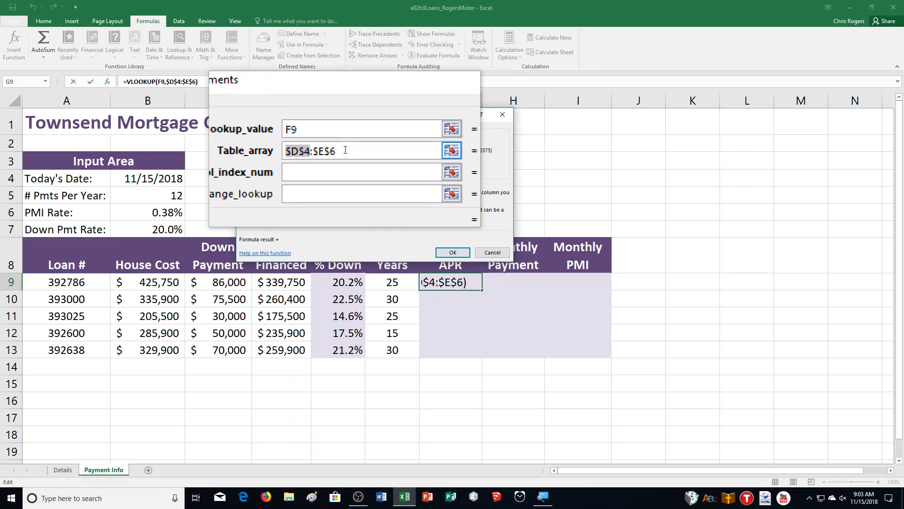
# Set the column index to 2 and range lookup to False for an exact match
pyautogui.press('Tab')
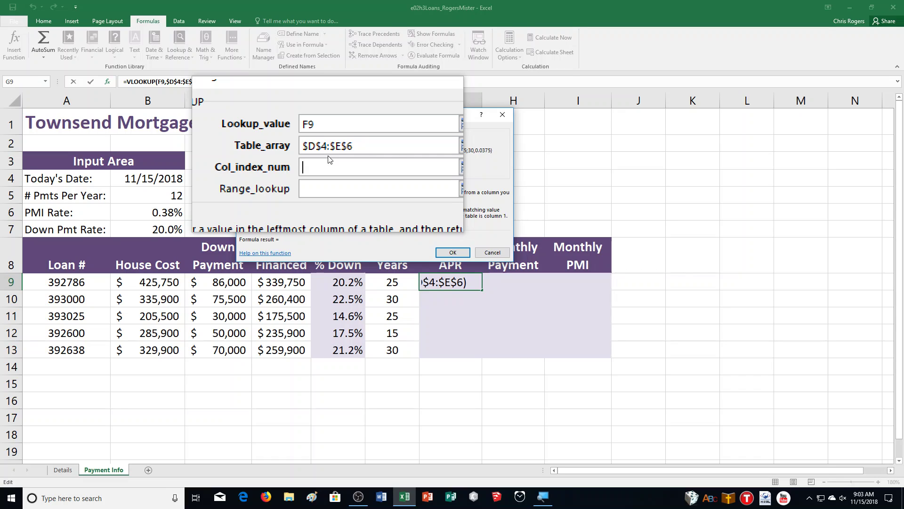
pyautogui.write('2')
pyautogui.press('Tab')
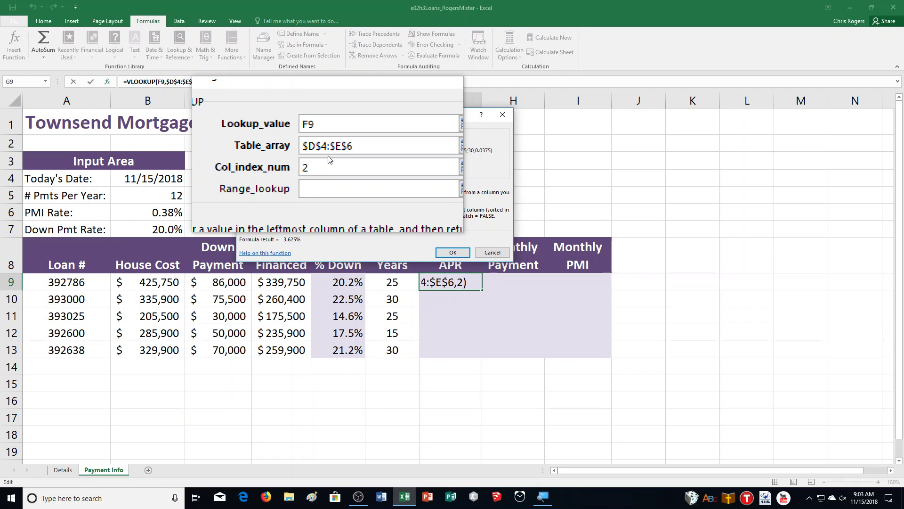
pyautogui.write('F')
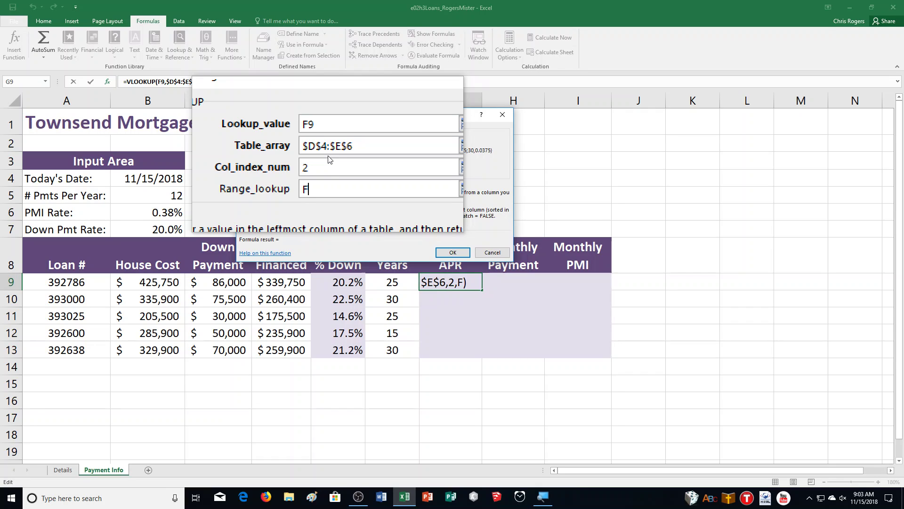
pyautogui.write('alse')
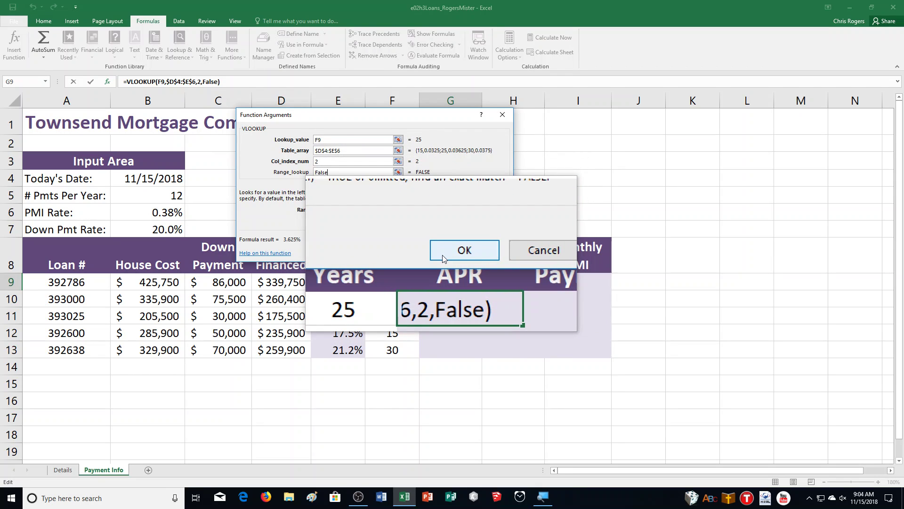
# Confirm the APR lookup and fill it down G9:G13
pyautogui.click(443, 259)
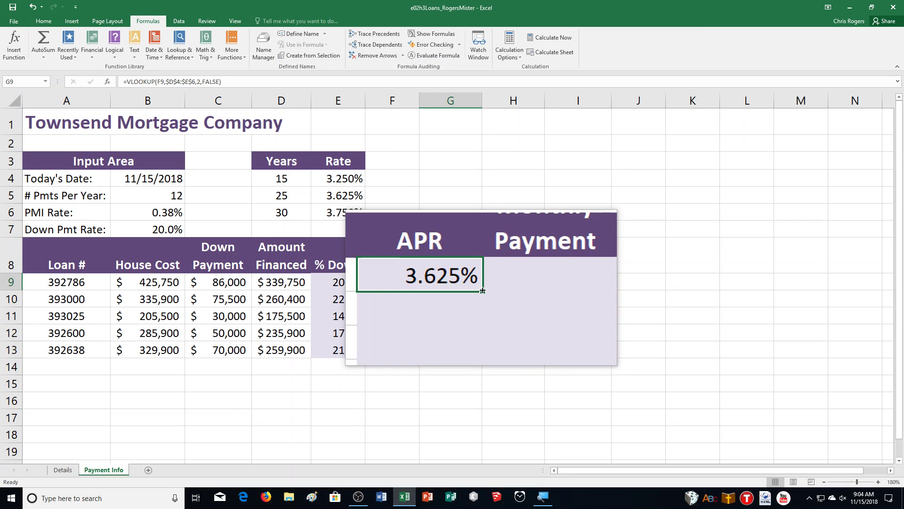
pyautogui.doubleClick(482, 290)
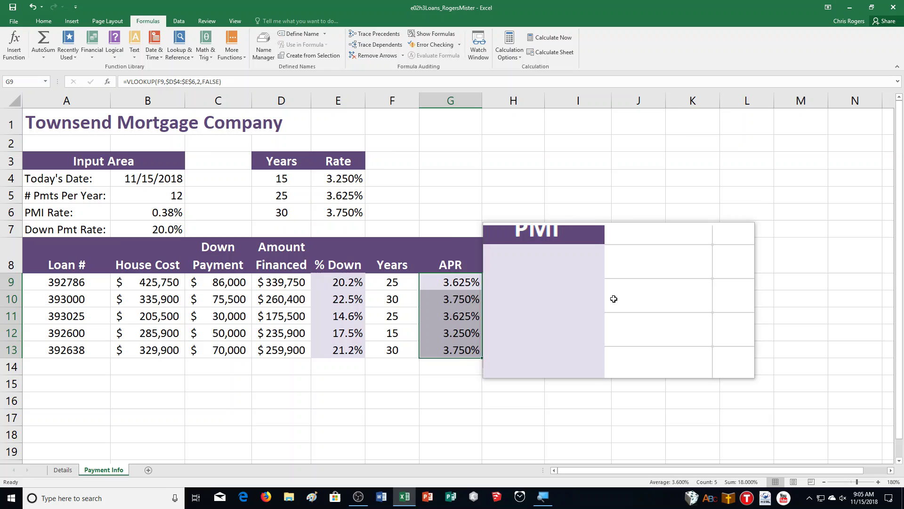
# Select H9 and insert the PMT function from the Financial list
pyautogui.click(506, 278)
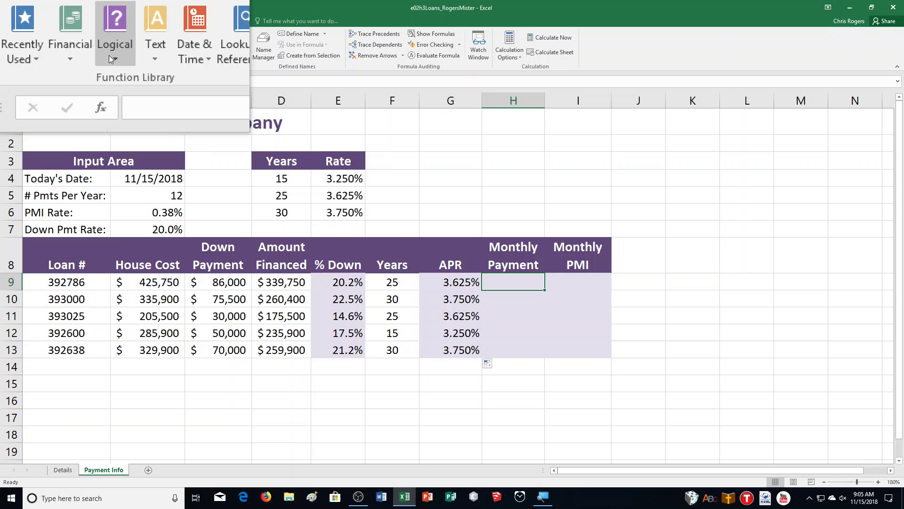
pyautogui.click(100, 54)
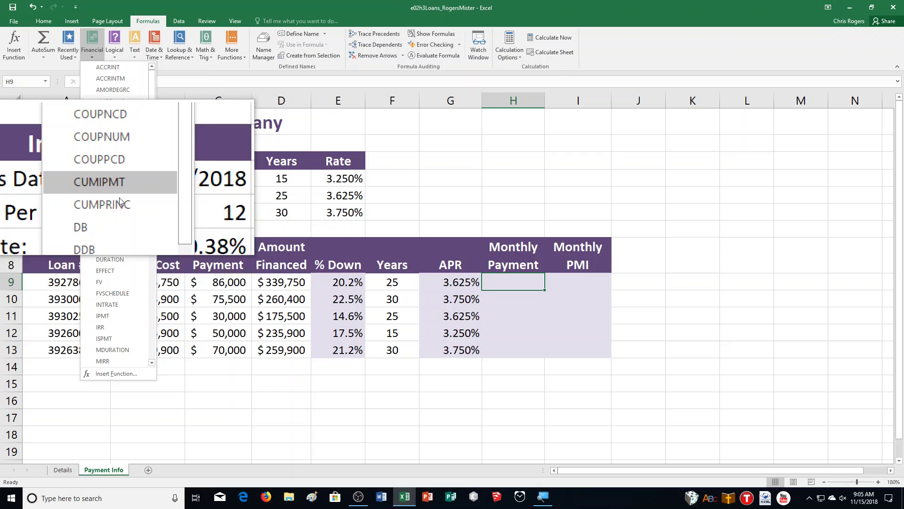
pyautogui.scroll(-4, 123, 317)
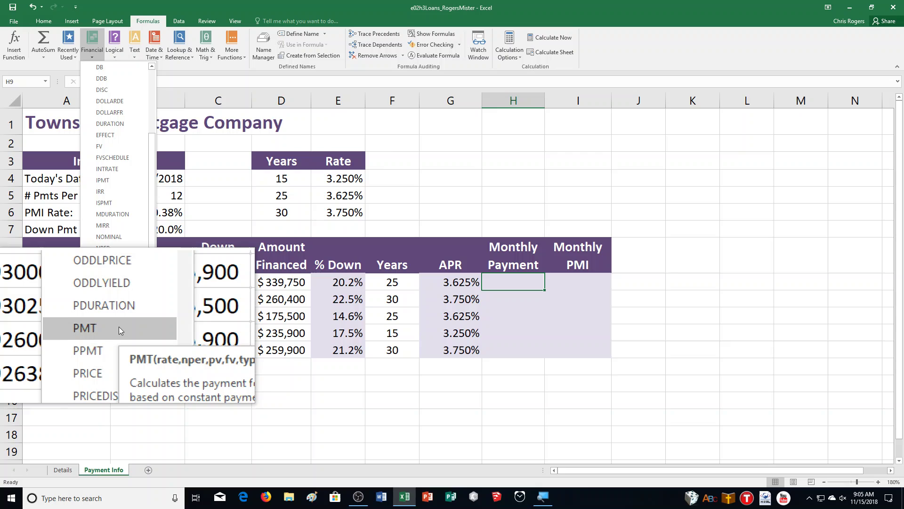
pyautogui.click(118, 329)
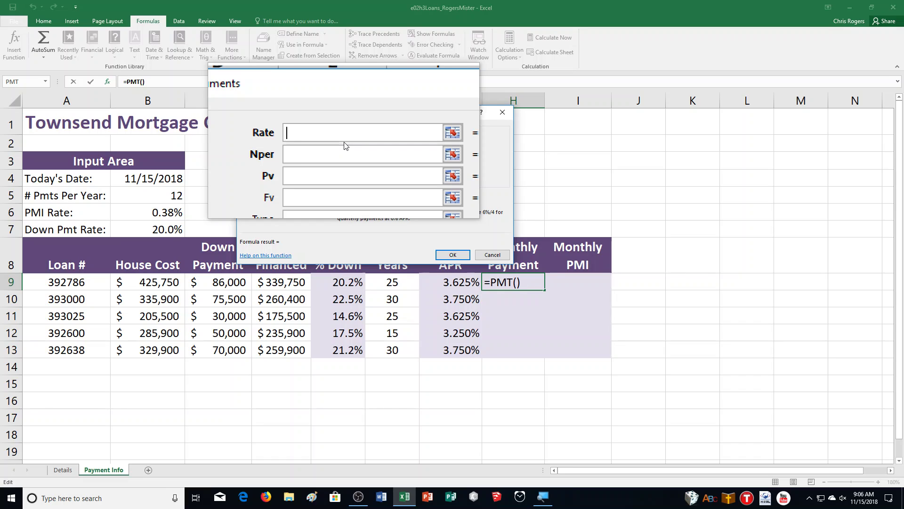
# Enter PMT arguments Rate G9/$B$5, Nper F9*$B$5 and Pv -D9
pyautogui.write('G9/B5')
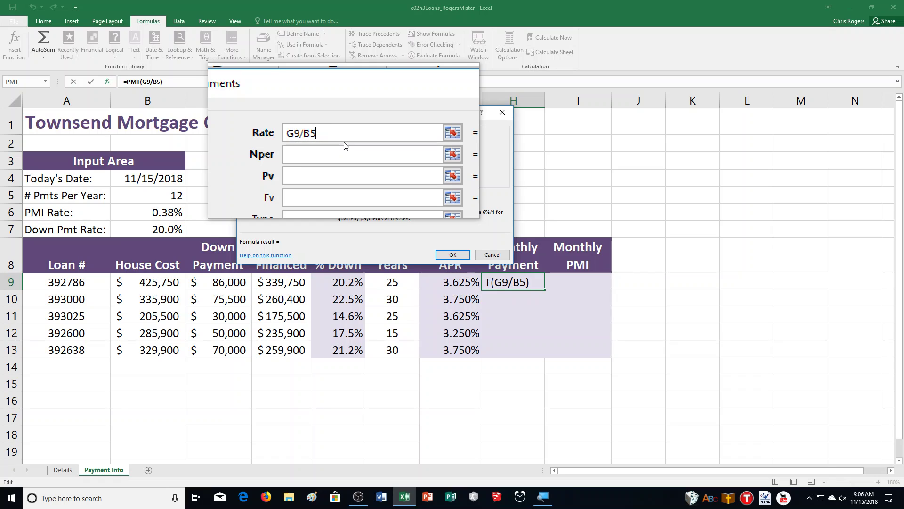
pyautogui.press('F4')
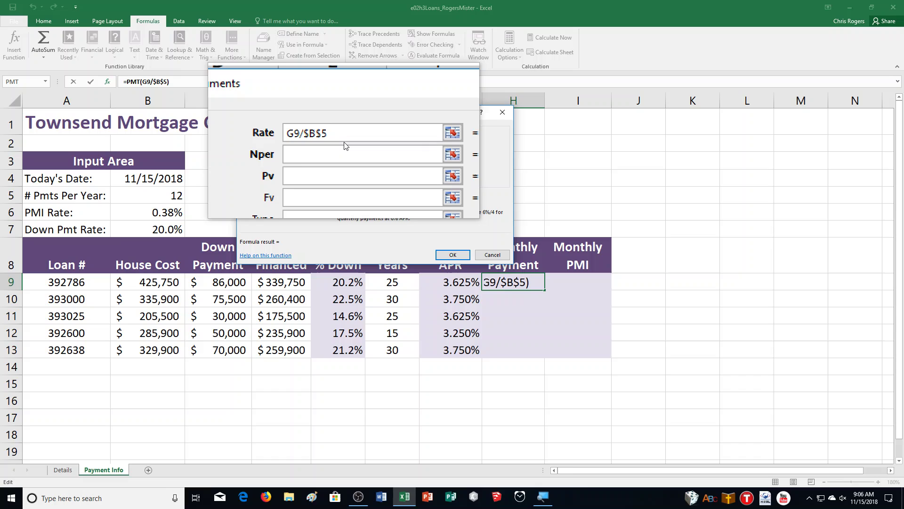
pyautogui.press('Tab')
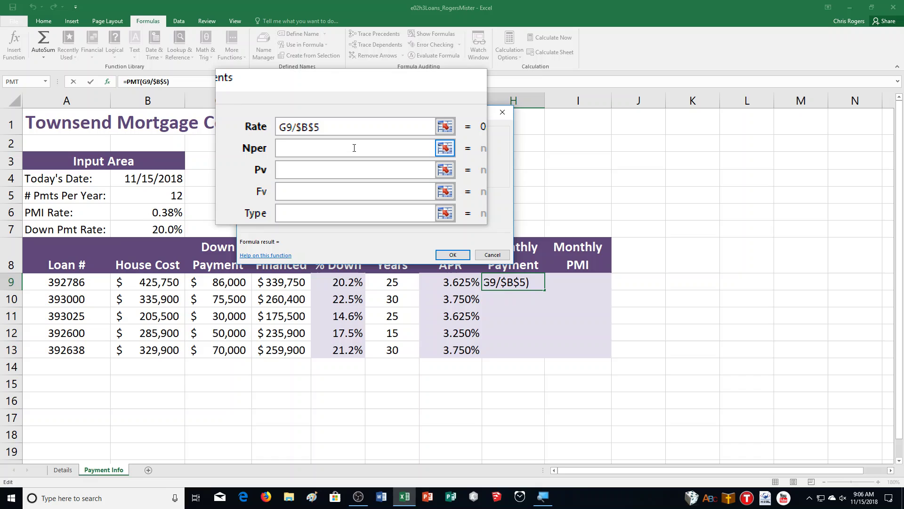
pyautogui.write('F9*')
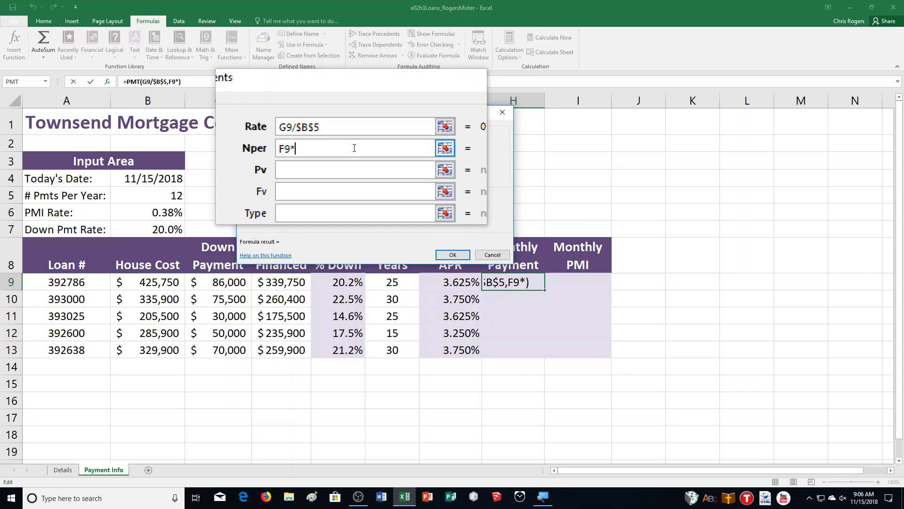
pyautogui.write('$B')
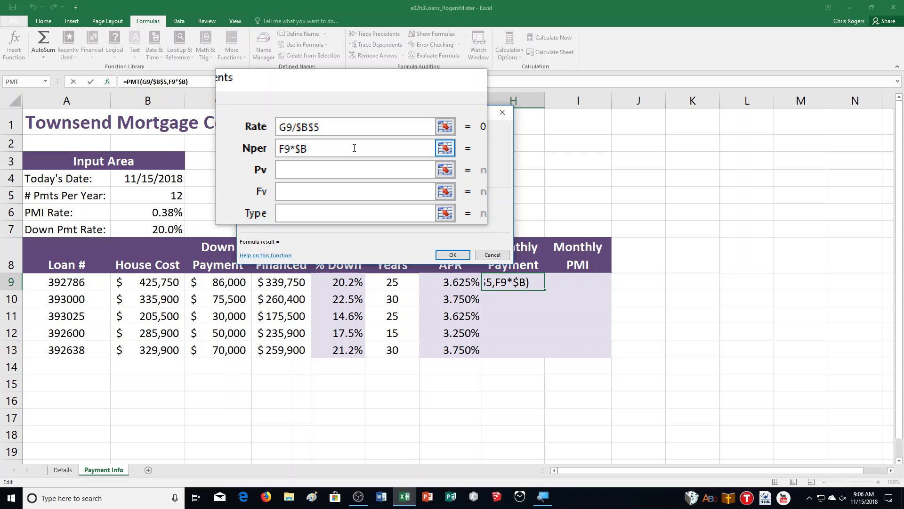
pyautogui.write('$5')
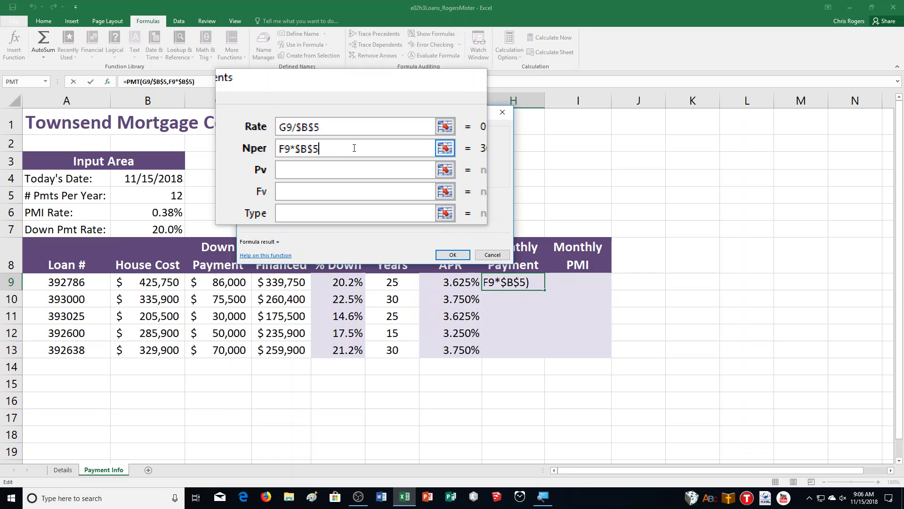
pyautogui.press('Tab')
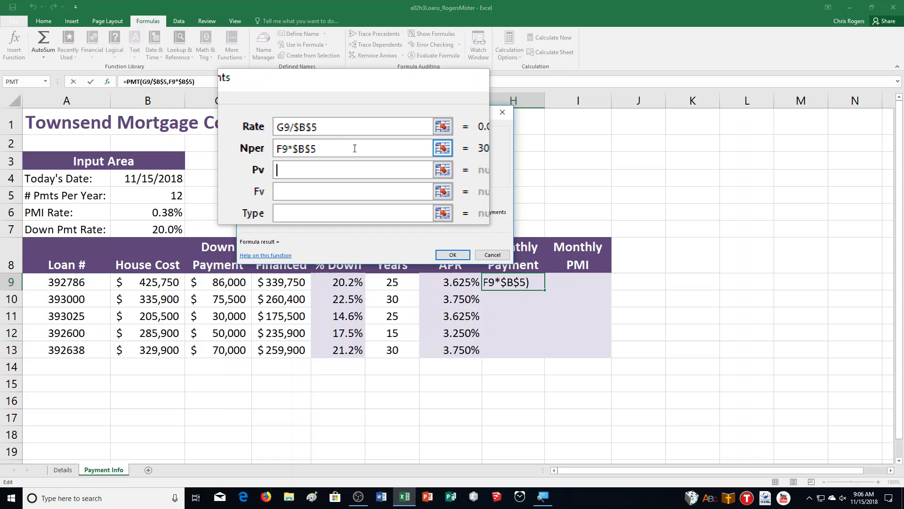
pyautogui.write('-D9')
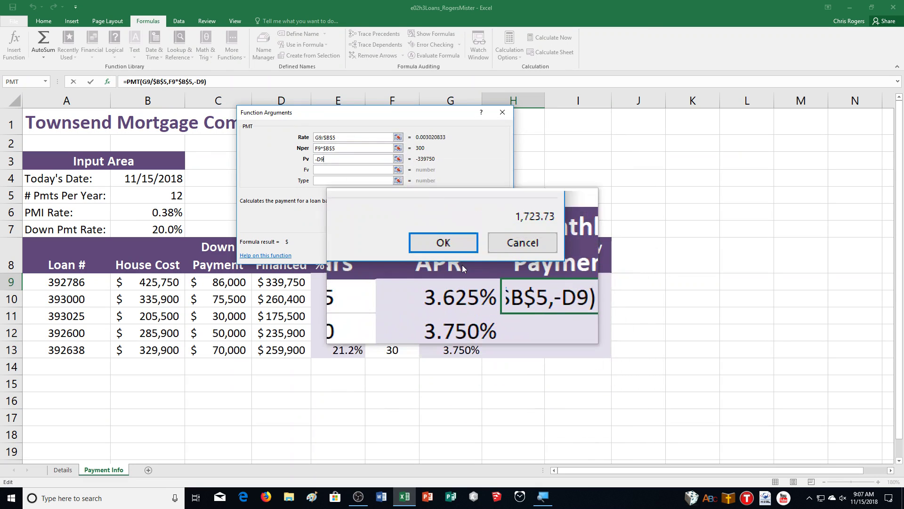
# Confirm the PMT formula and fill it down H9:H13
pyautogui.click(460, 259)
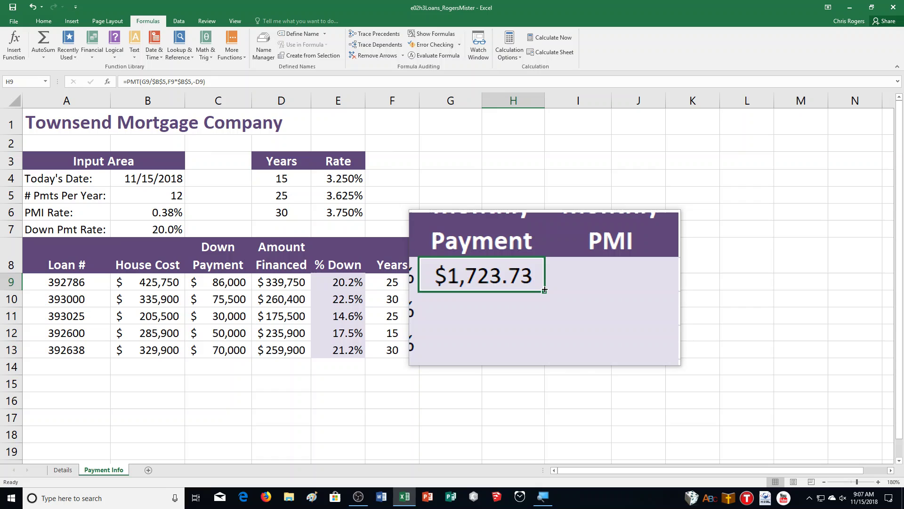
pyautogui.doubleClick(545, 290)
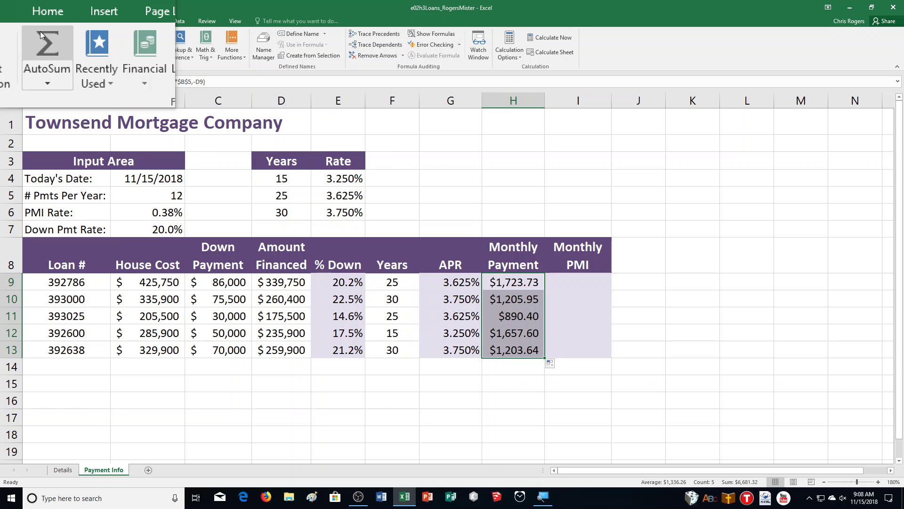
# Start an IF formula in I9 testing E9>=$B$7 and returning 0 when true
pyautogui.click(583, 281)
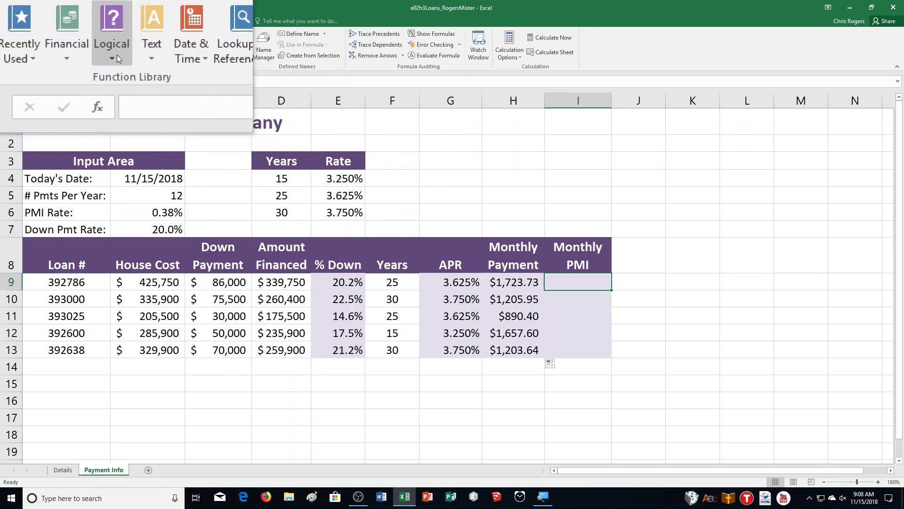
pyautogui.click(117, 54)
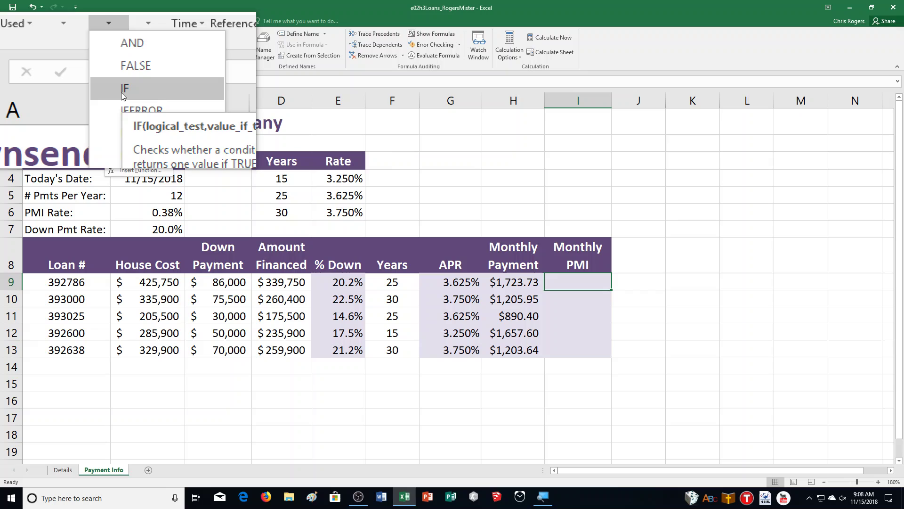
pyautogui.click(122, 93)
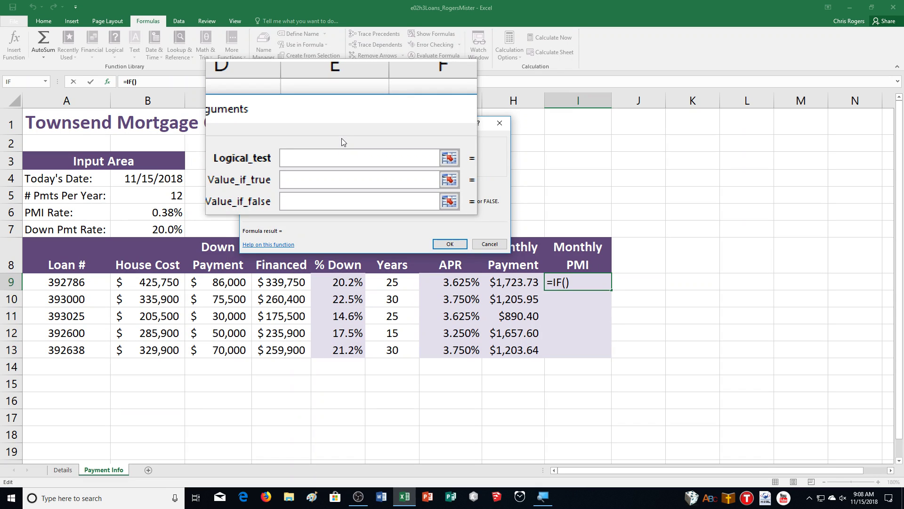
pyautogui.write('E9')
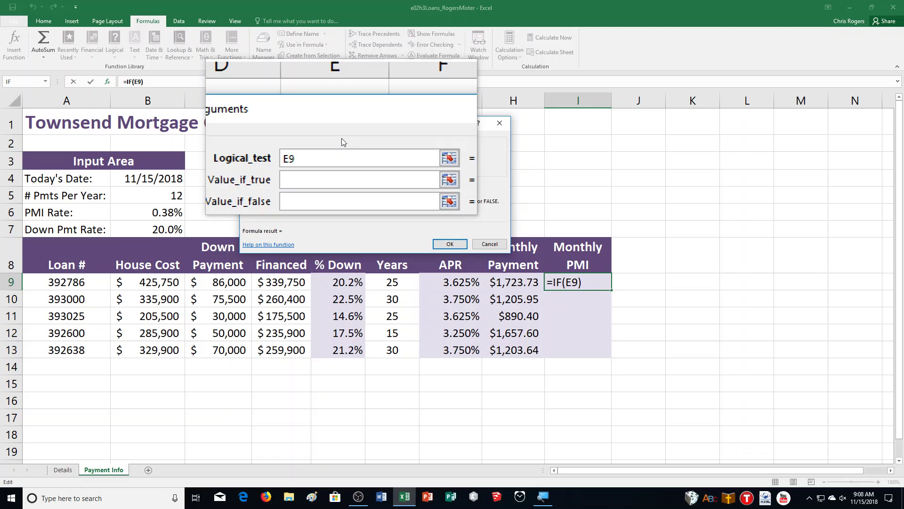
pyautogui.write('>=$B$7')
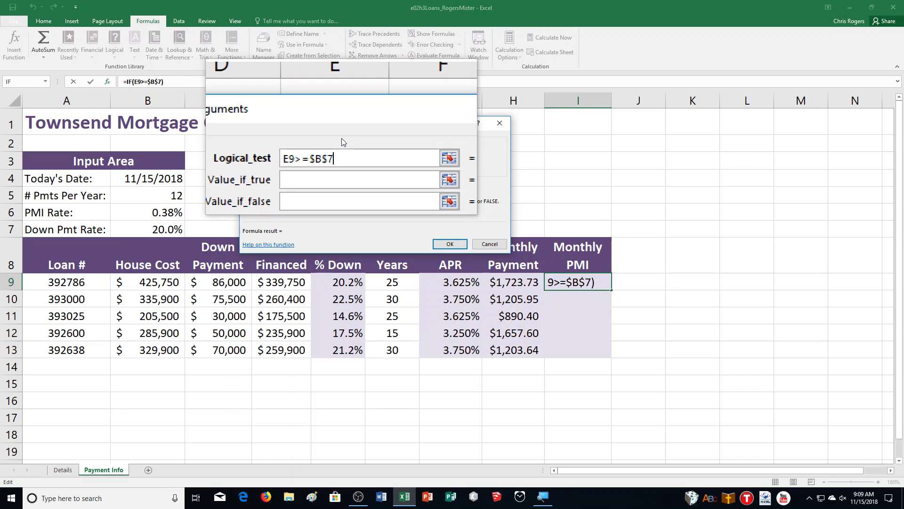
pyautogui.press('Tab')
pyautogui.write('0')
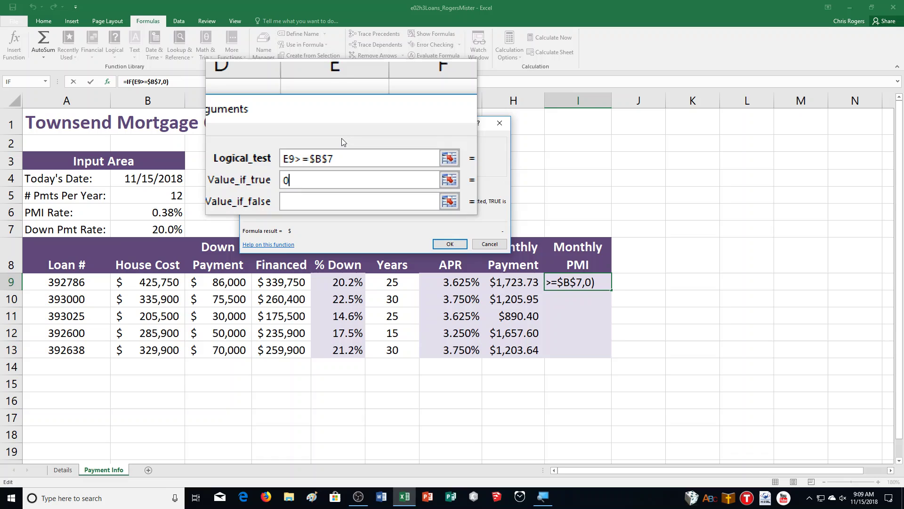
# Enter D9*$B$6/$B$5 as the IF formula's Value_if_false
pyautogui.press('Tab')
pyautogui.write('D9')
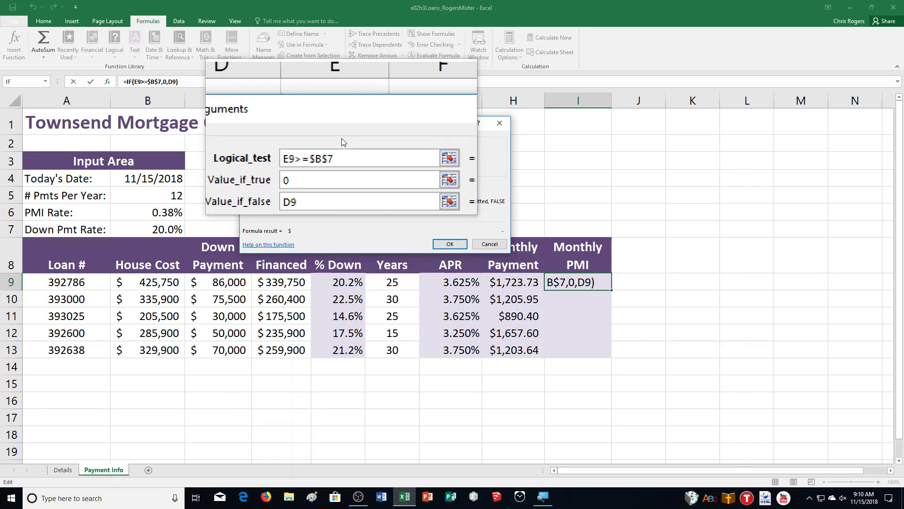
pyautogui.write('*$B')
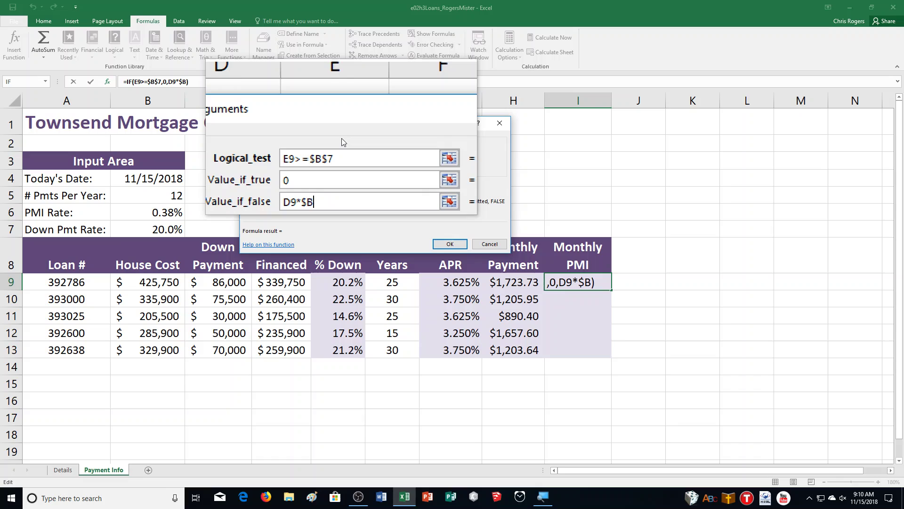
pyautogui.write('$6')
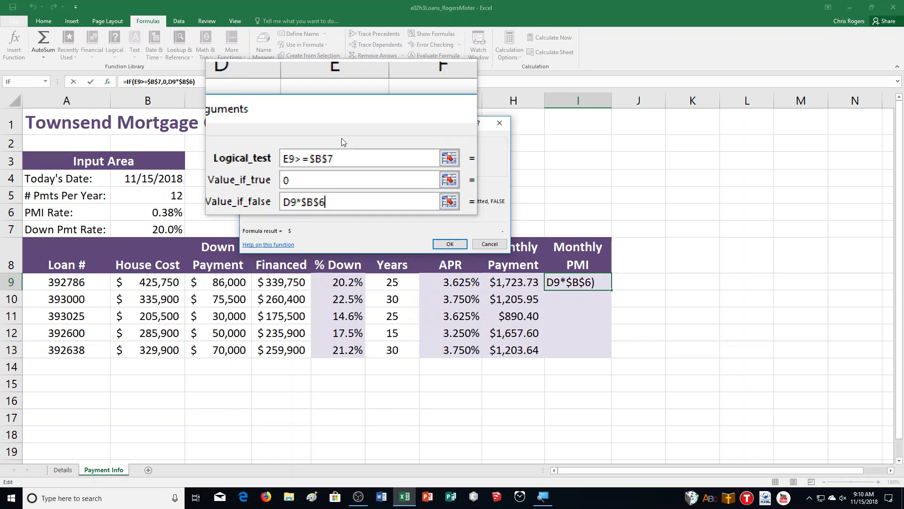
pyautogui.write('/$B')
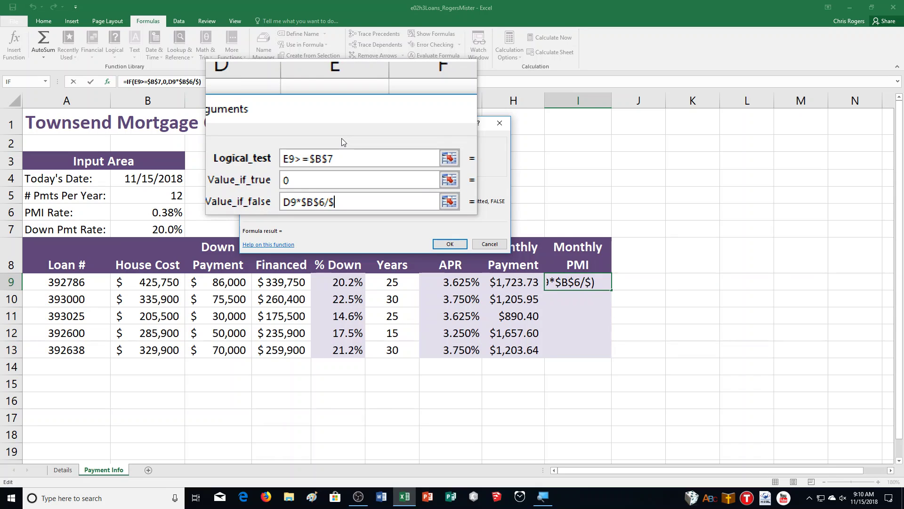
pyautogui.write('$5')
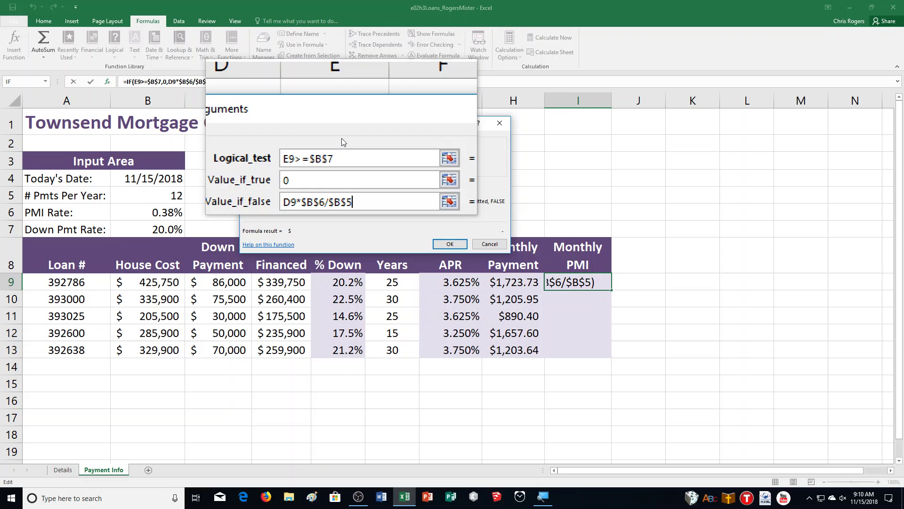
# Confirm the I9 PMI formula and fill it down through I13, showing 55.58 and 74.70
pyautogui.click(447, 246)
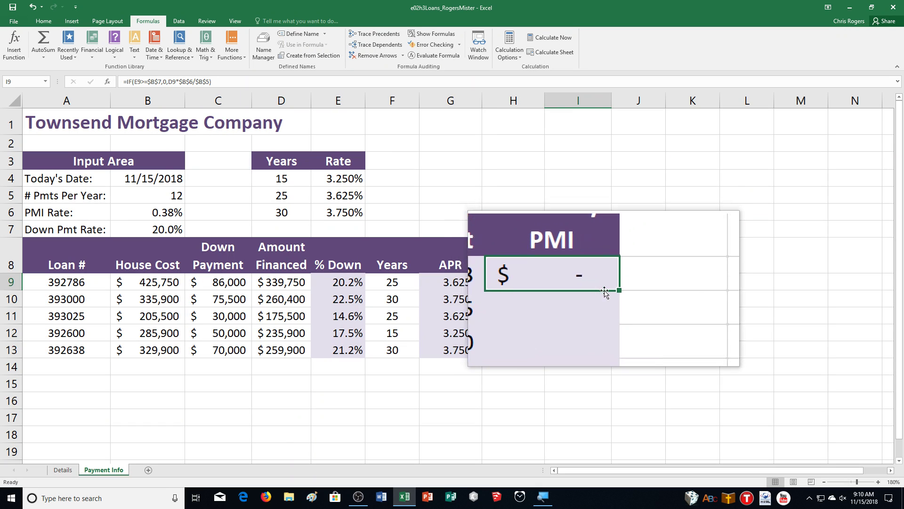
pyautogui.doubleClick(612, 290)
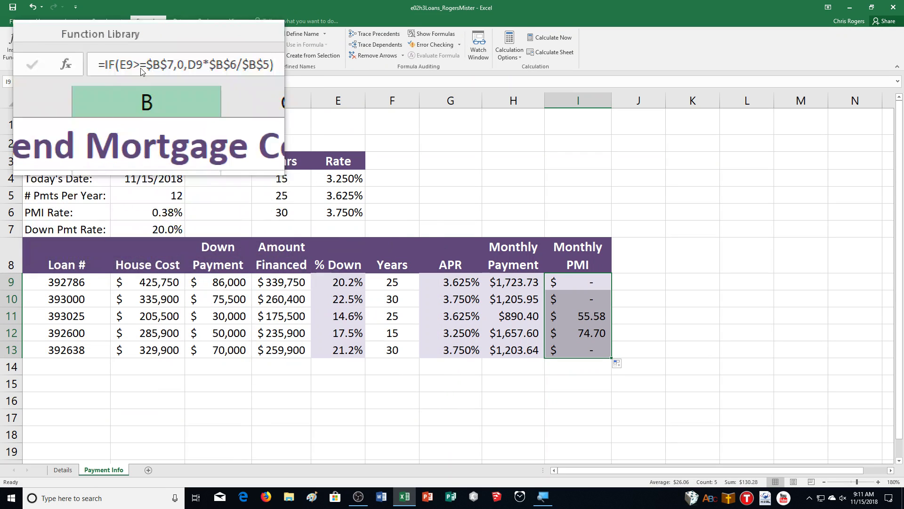
# Check the Print Area options on Page Layout, then bring up the Page Setup dialog
pyautogui.click(122, 22)
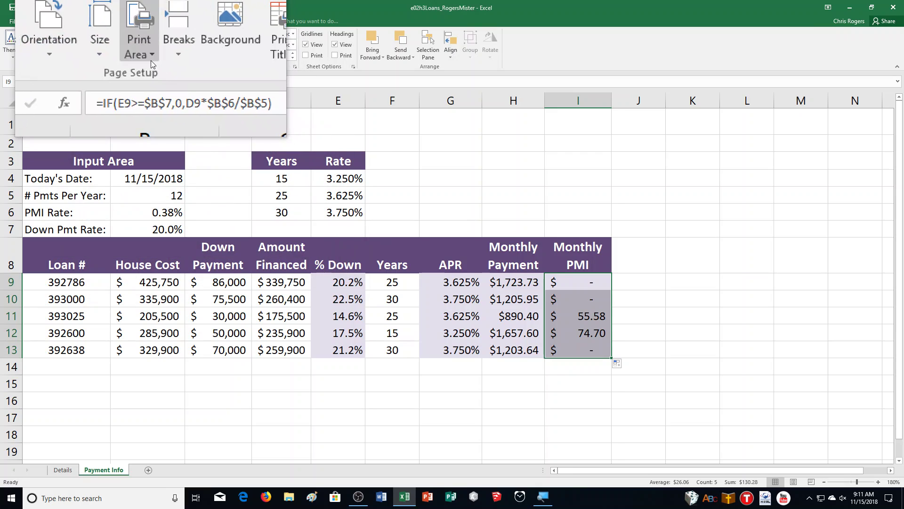
pyautogui.click(152, 60)
pyautogui.click(154, 60)
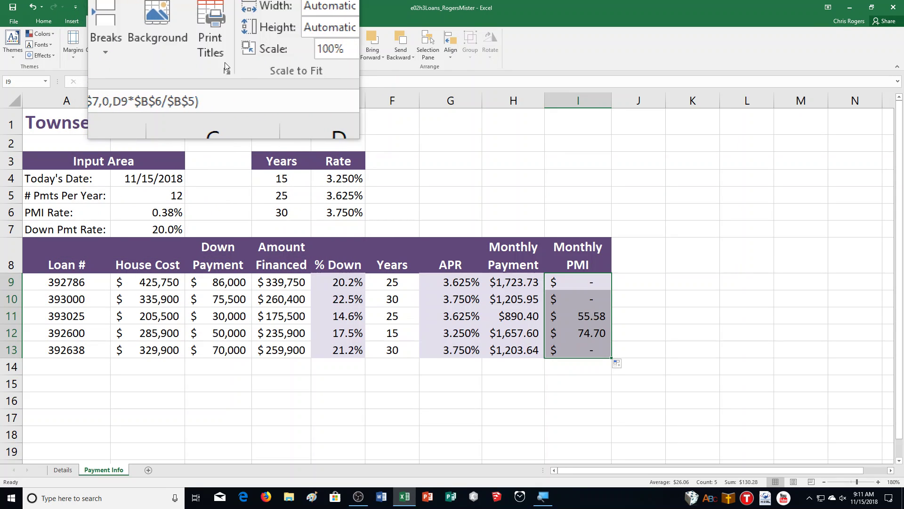
pyautogui.click(225, 69)
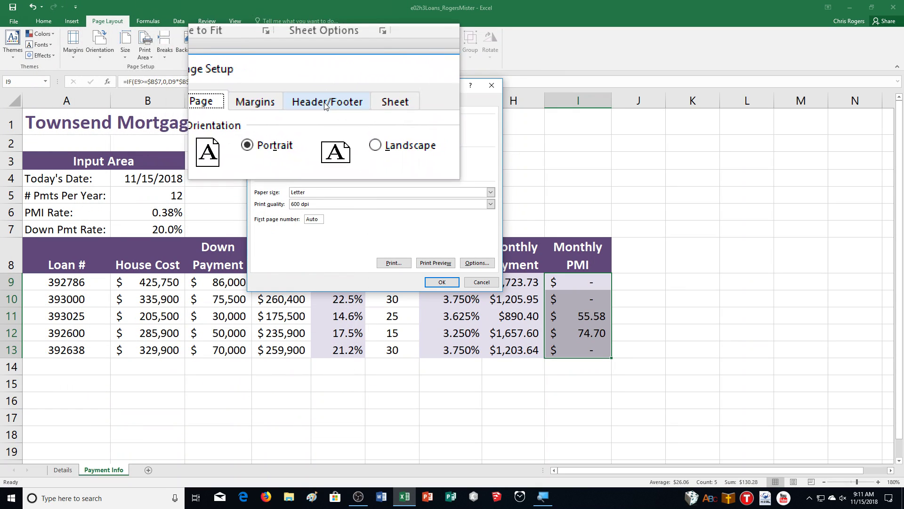
# Build a custom footer with the author's name at left and the sheet name centred
pyautogui.click(324, 103)
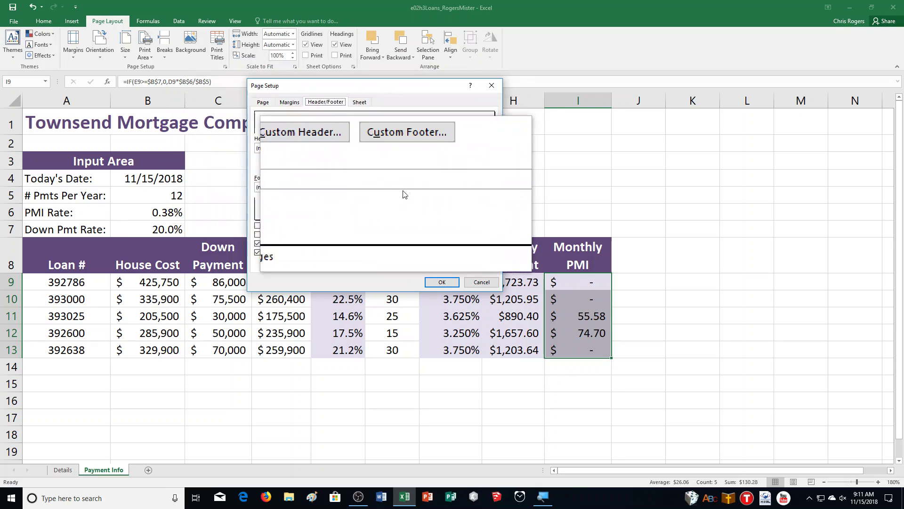
pyautogui.click(408, 167)
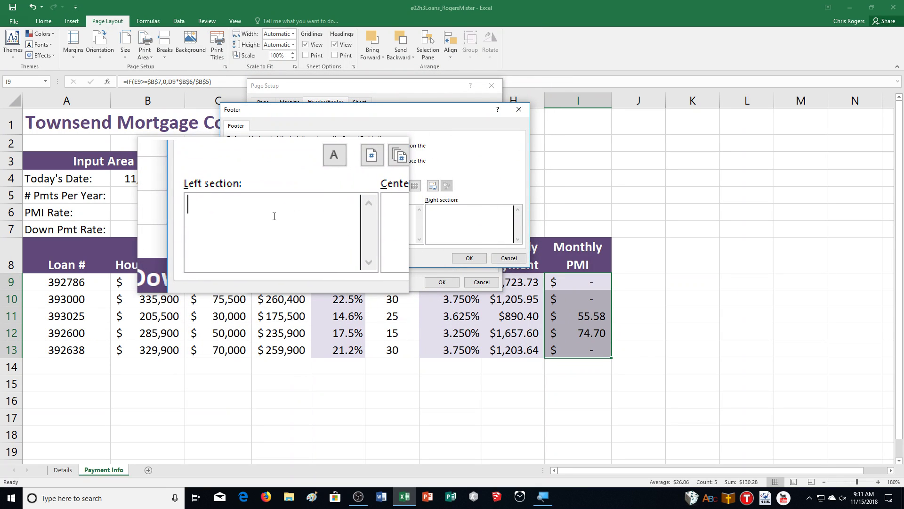
pyautogui.write('Mister Rogers')
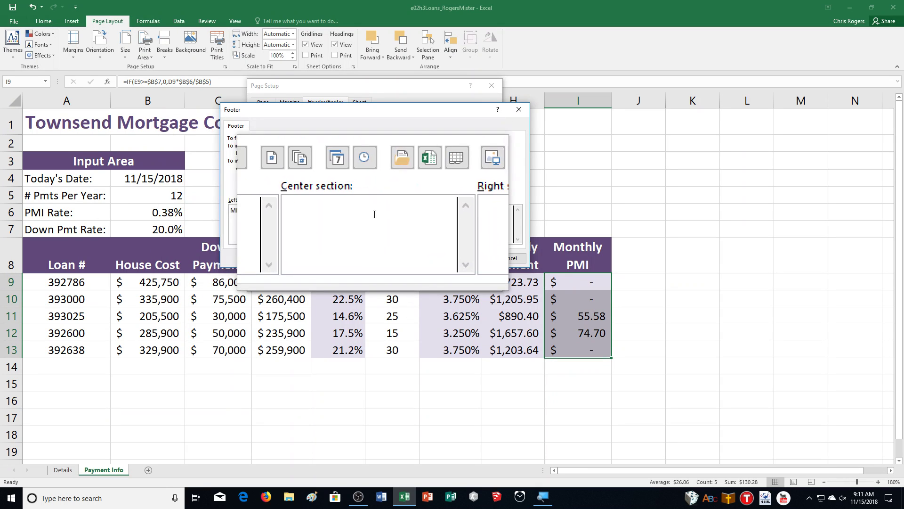
pyautogui.click(375, 214)
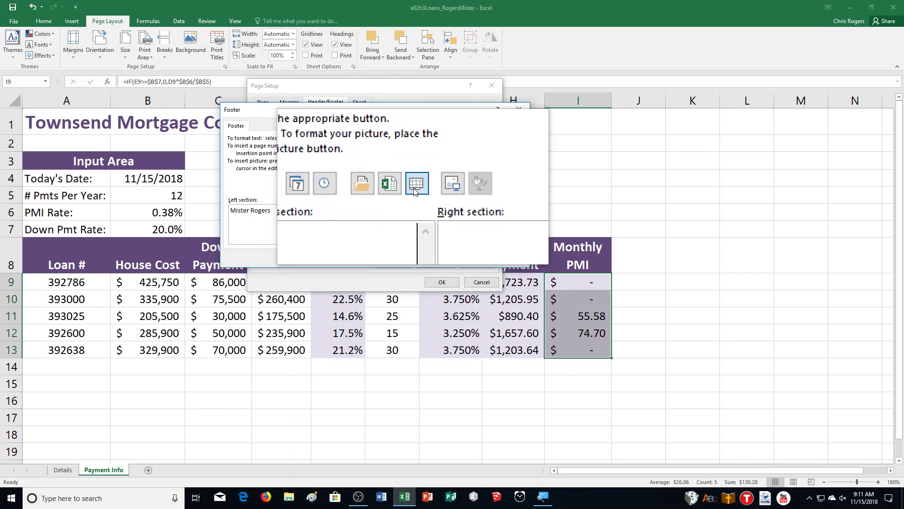
pyautogui.click(415, 187)
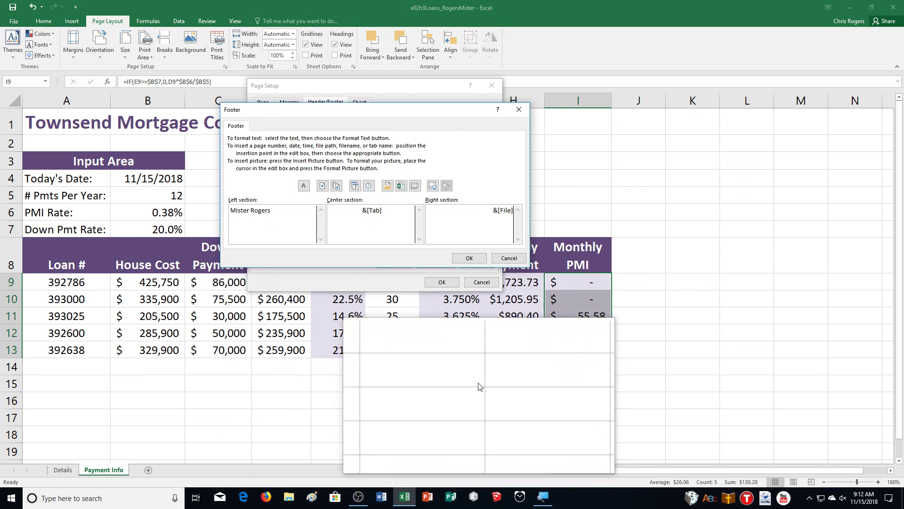
# Accept the custom footer and preview the sheet printed on one page
pyautogui.click(477, 260)
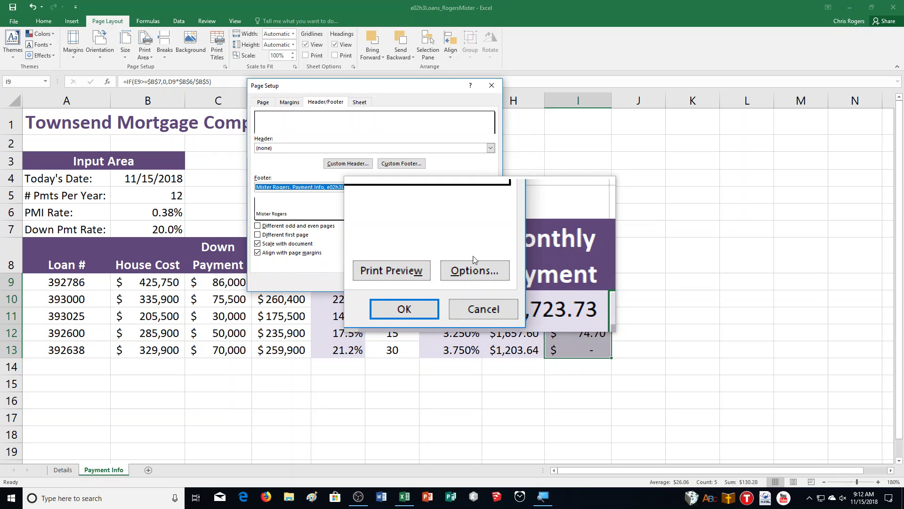
pyautogui.click(427, 262)
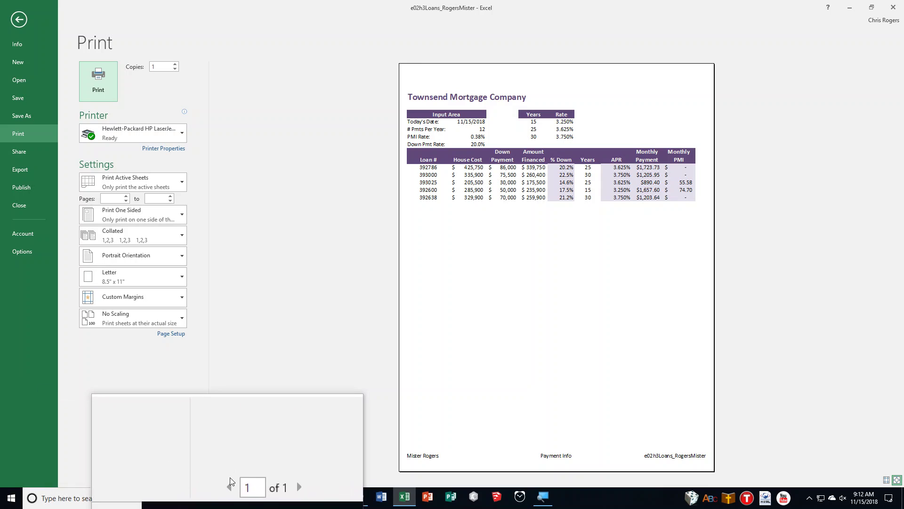
# Go back from print preview to the Payment Info worksheet
pyautogui.click(22, 24)
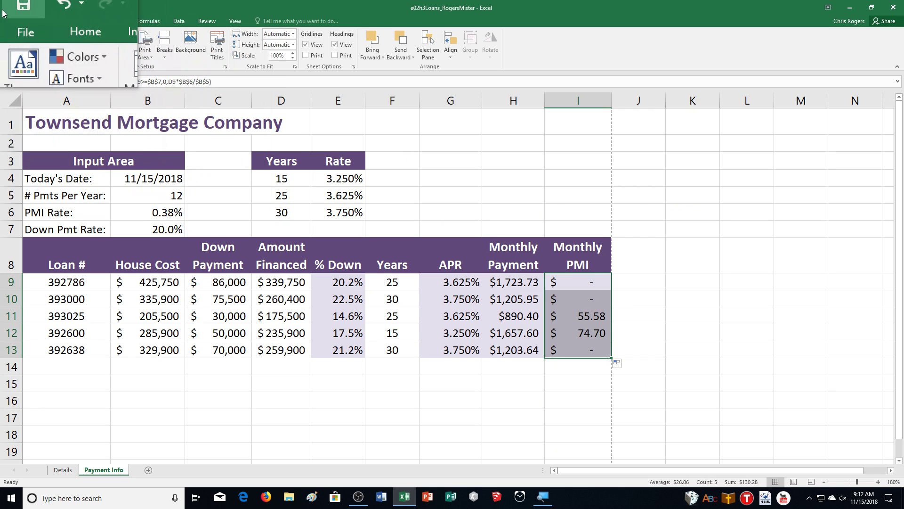